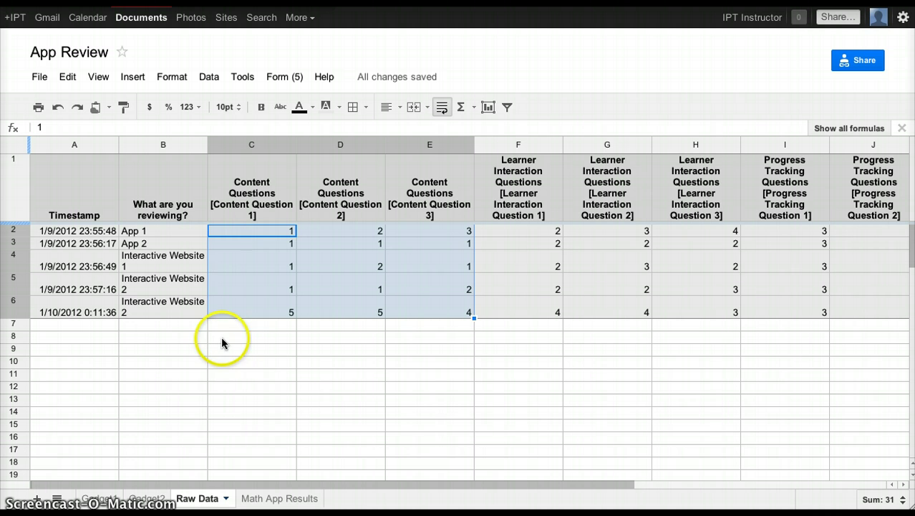
# Open the linked review form, look over its 'What are you reviewing?' question, then close it
pyautogui.click(278, 79)
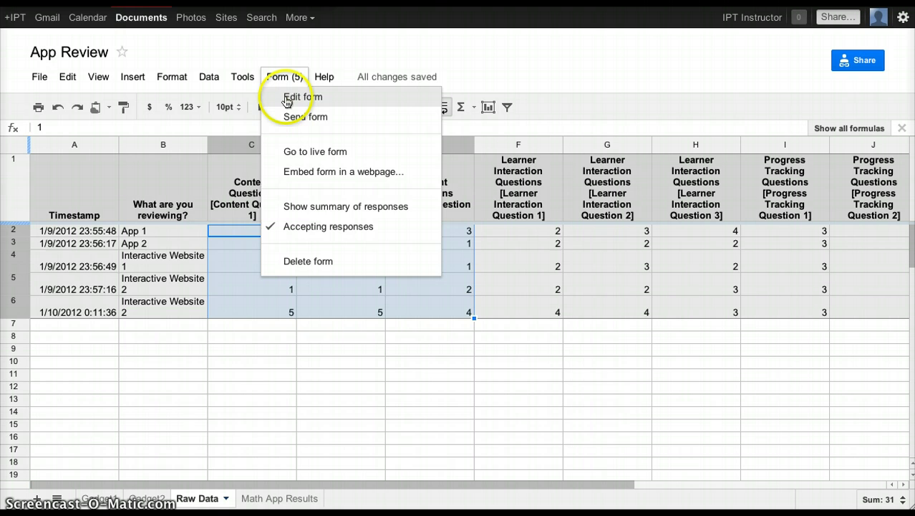
pyautogui.click(288, 101)
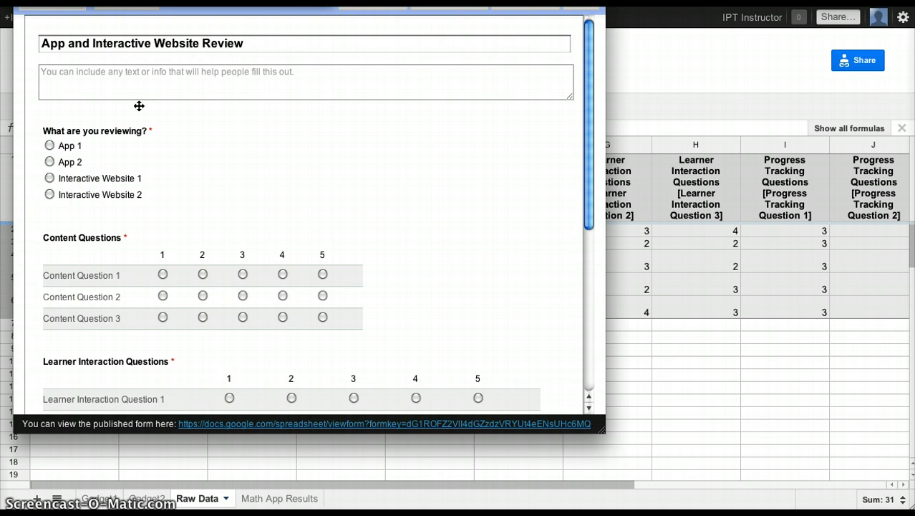
pyautogui.scroll(-1, 139, 105)
pyautogui.click(71, 92)
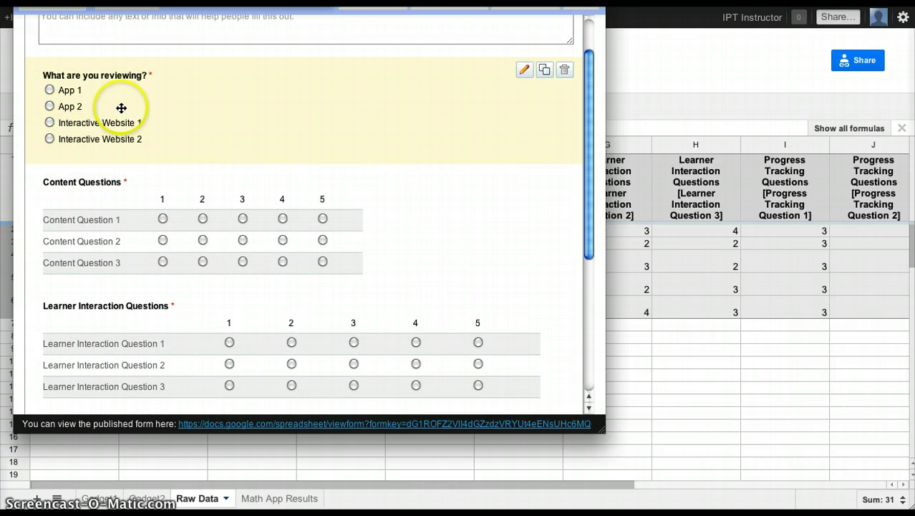
pyautogui.scroll(-3, 136, 127)
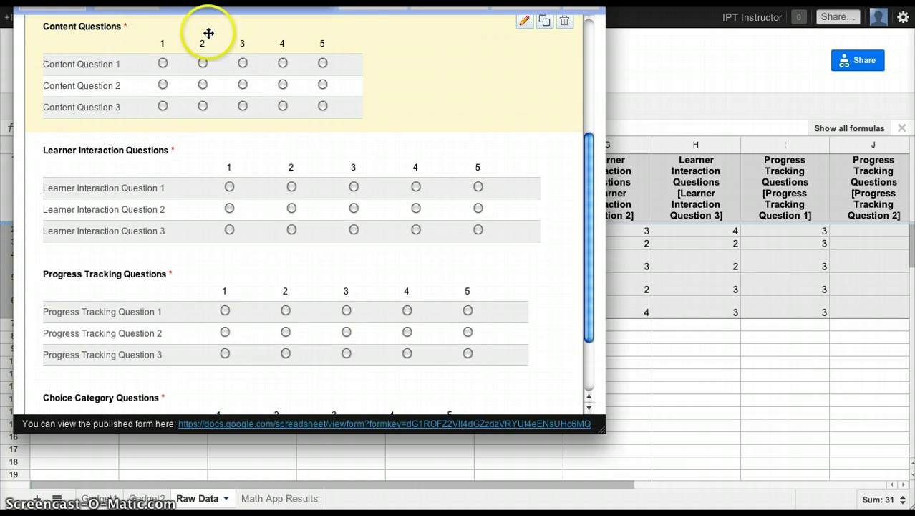
pyautogui.scroll(-2, 151, 166)
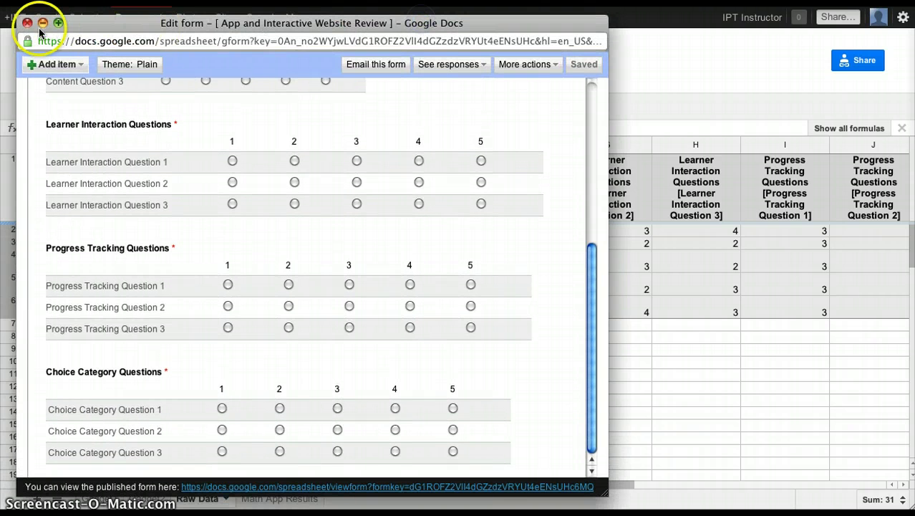
pyautogui.click(27, 23)
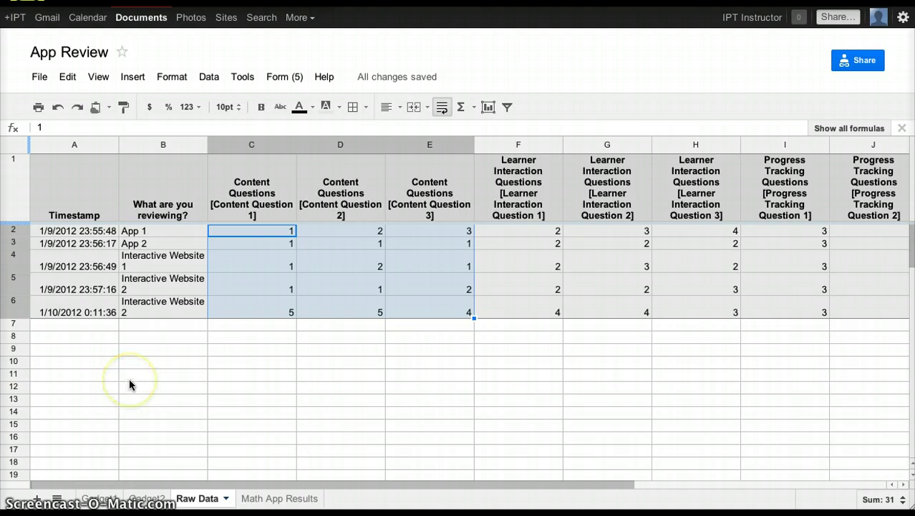
# On Math App Results, show B2's note explaining its AVERAGE(FILTER()) formula over Raw Data columns C–E
pyautogui.click(256, 500)
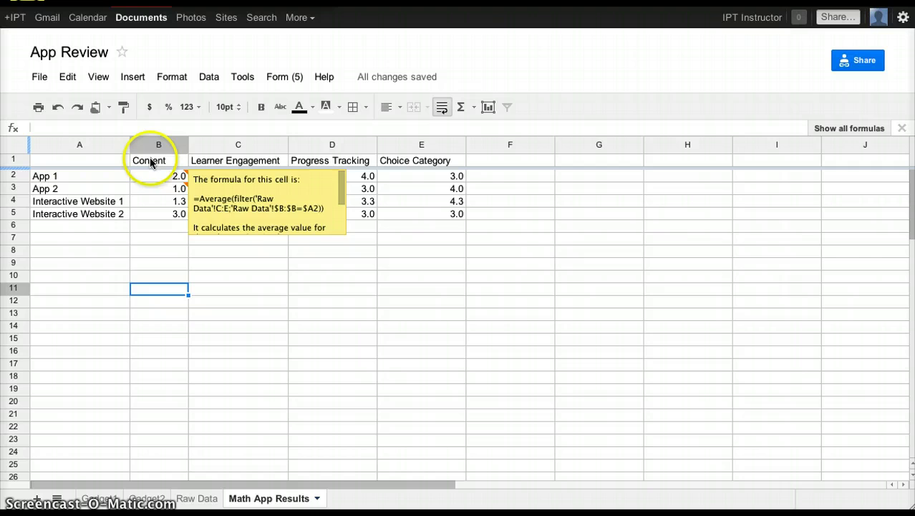
pyautogui.moveTo(162, 177)
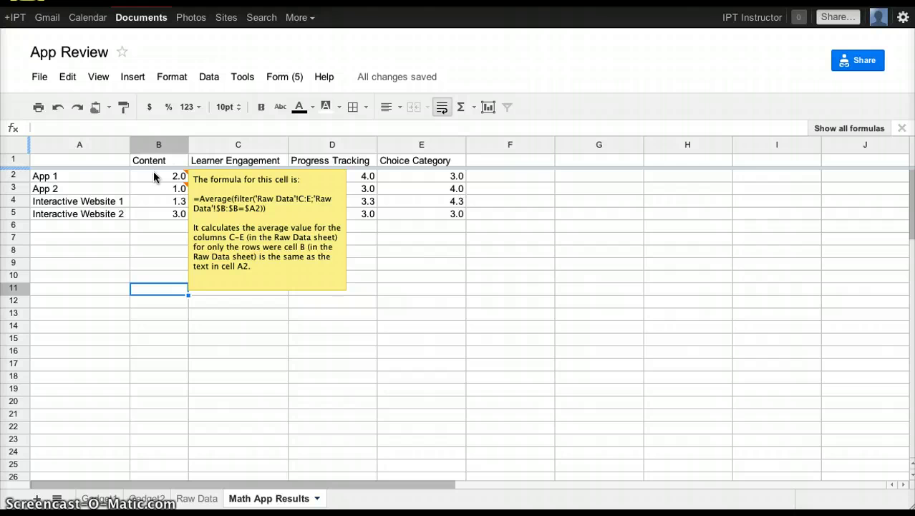
# Open B2's formula for editing and select the Average function name after the equals sign
pyautogui.click(154, 177)
pyautogui.click(44, 126)
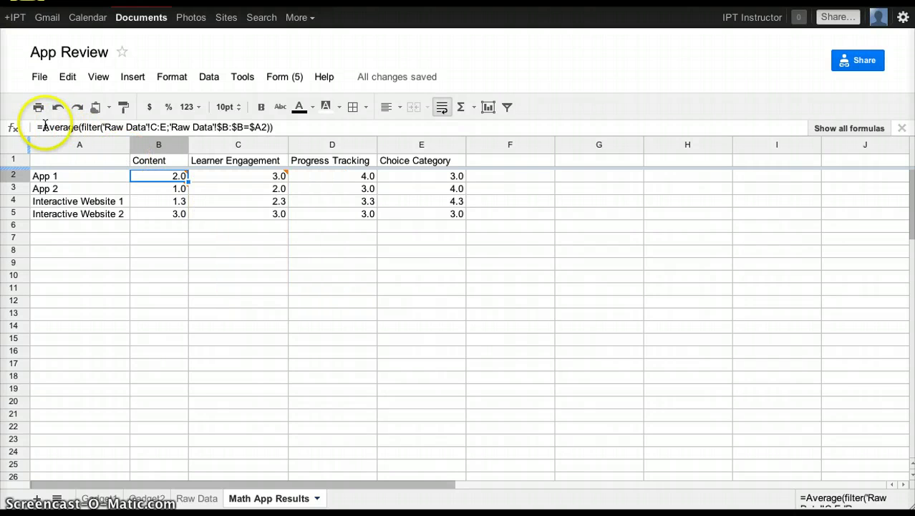
pyautogui.click(41, 126)
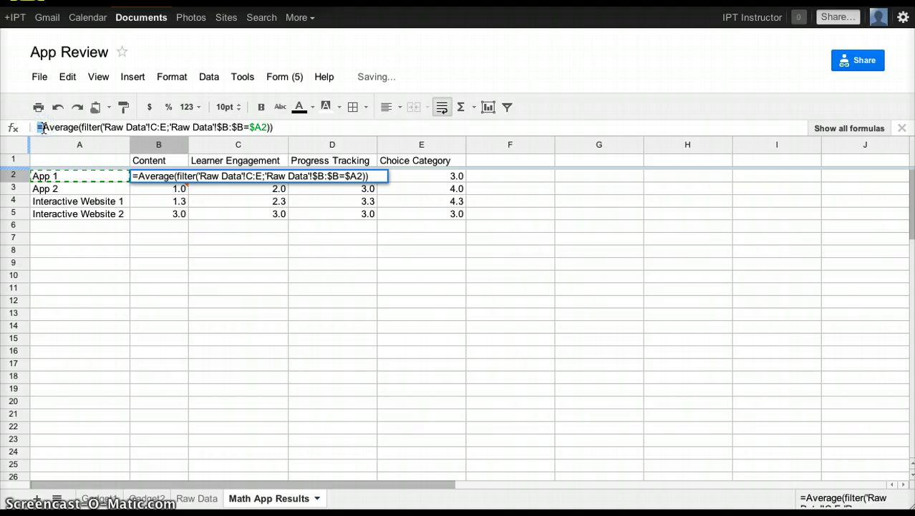
pyautogui.click(43, 127)
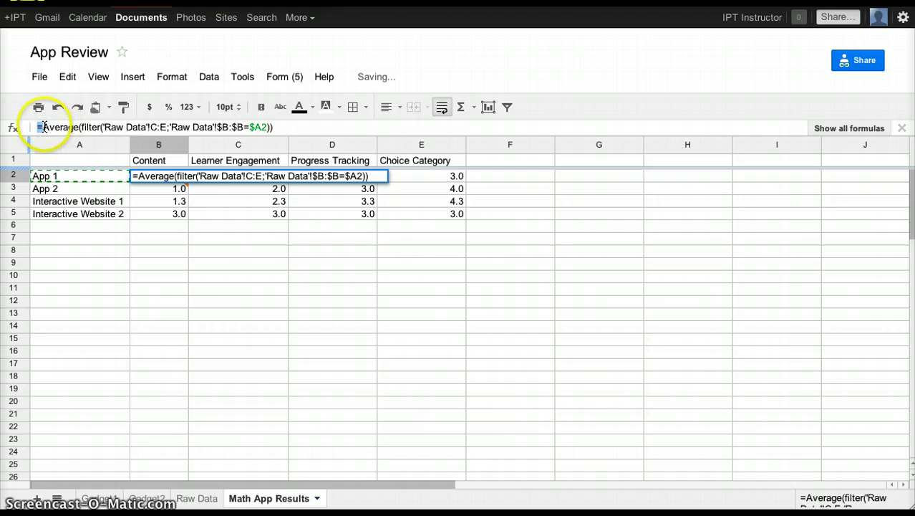
pyautogui.moveTo(43, 127); pyautogui.dragTo(79, 129)
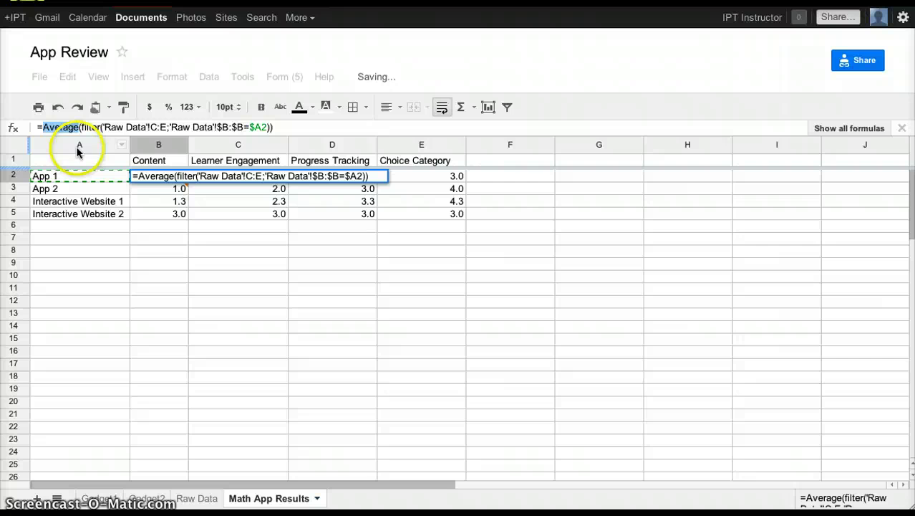
# Replace Average in B2's formula with a reference to Raw Data cell E7, returning to Math App Results
pyautogui.click(200, 500)
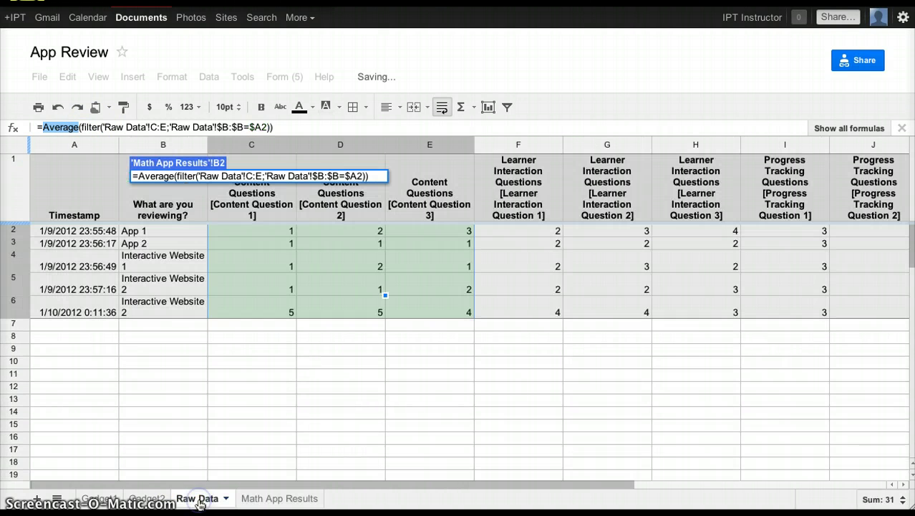
pyautogui.click(264, 347)
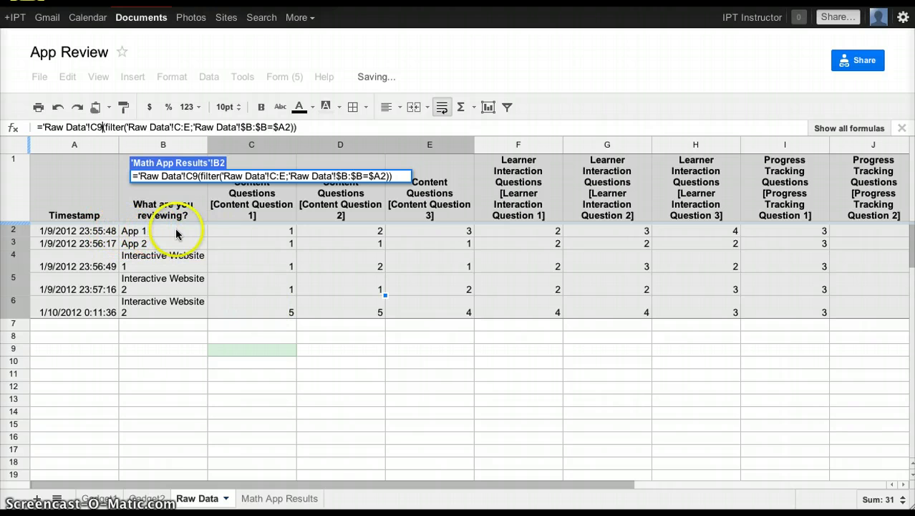
pyautogui.moveTo(258, 230); pyautogui.dragTo(426, 231)
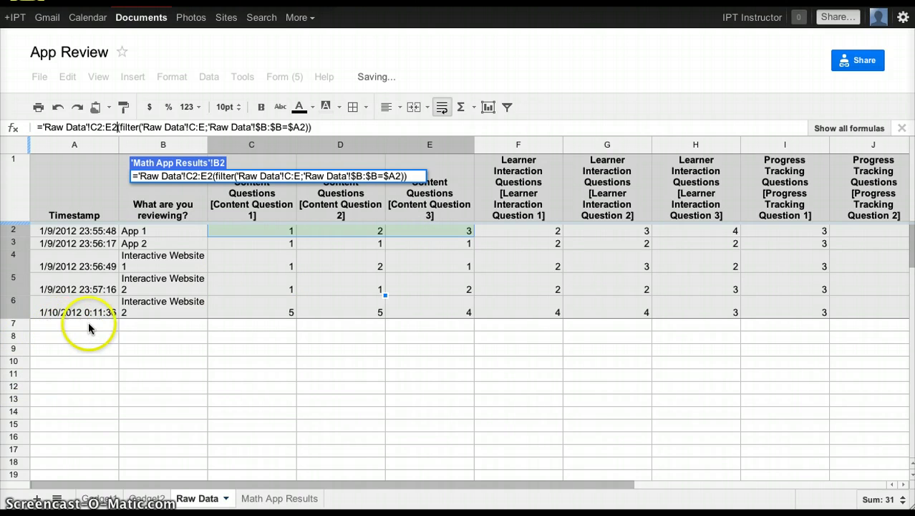
pyautogui.click(290, 325)
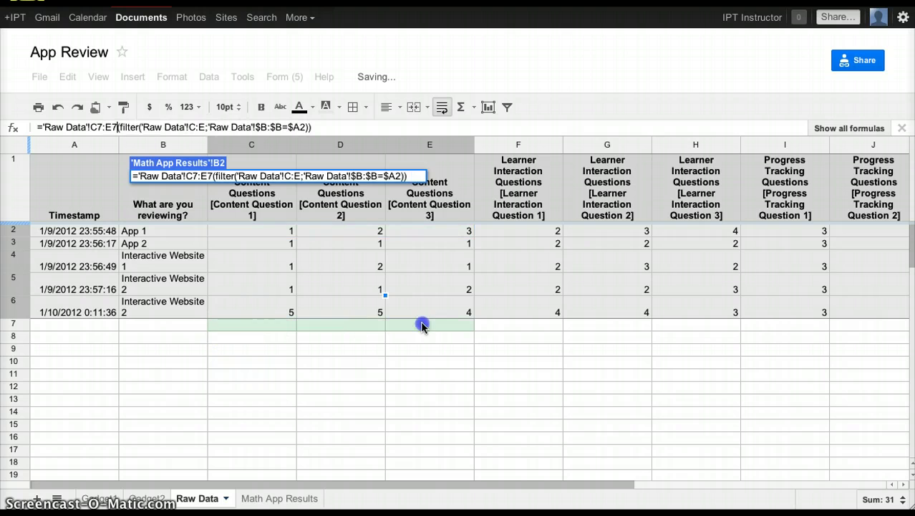
pyautogui.click(422, 324)
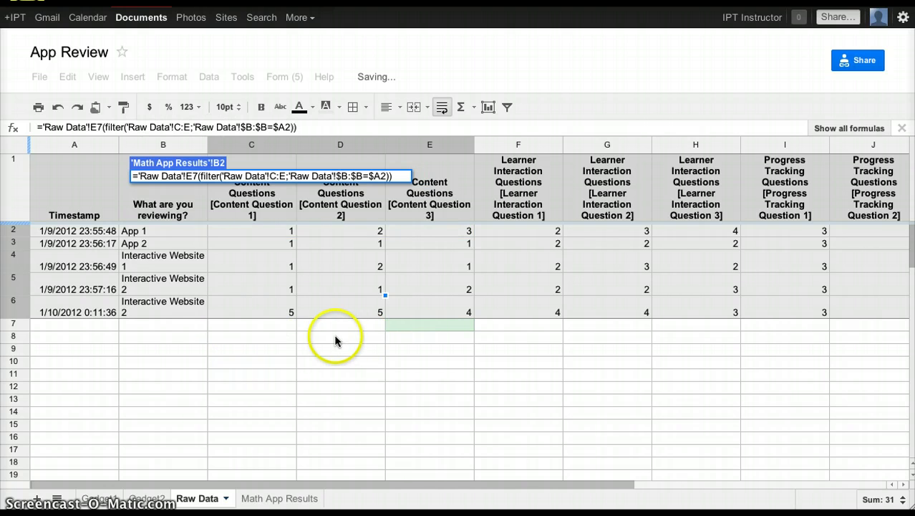
pyautogui.click(279, 501)
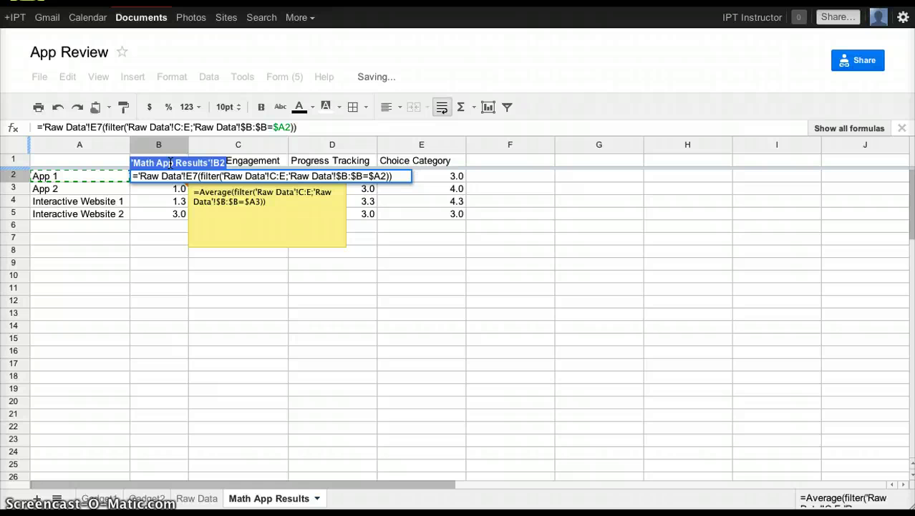
pyautogui.click(159, 179)
pyautogui.click(201, 176)
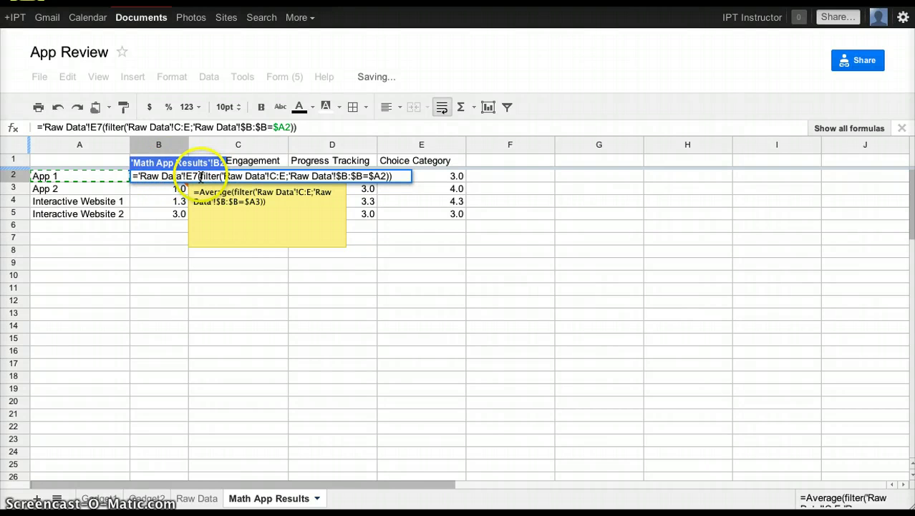
pyautogui.click(153, 252)
pyautogui.write('=')
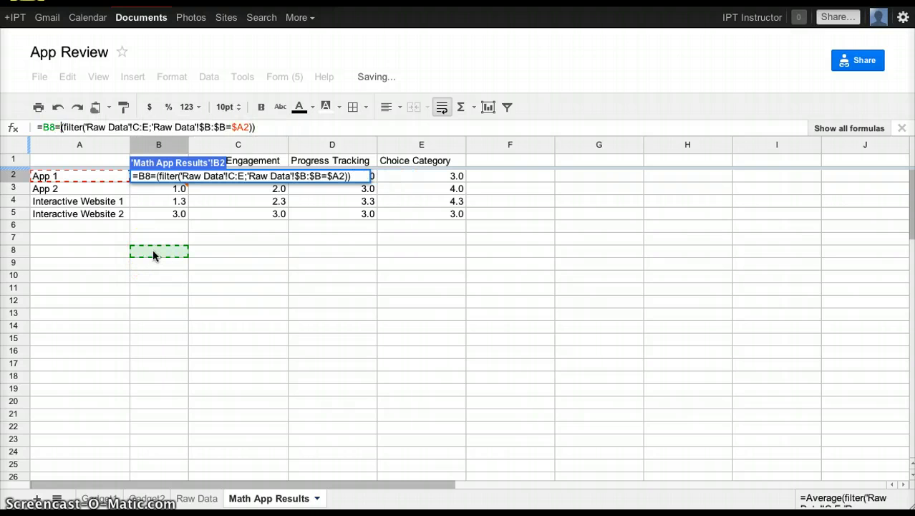
pyautogui.press('BackSpace')
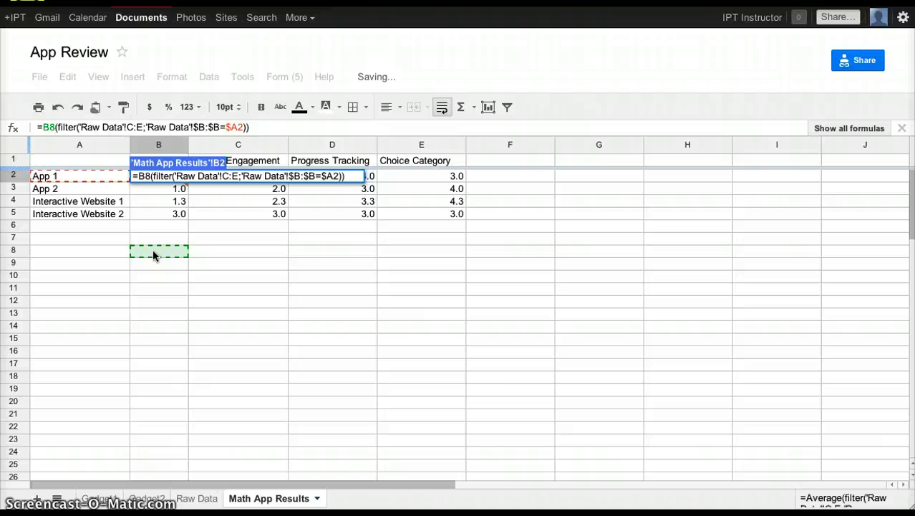
pyautogui.press('BackSpace')
pyautogui.press('BackSpace')
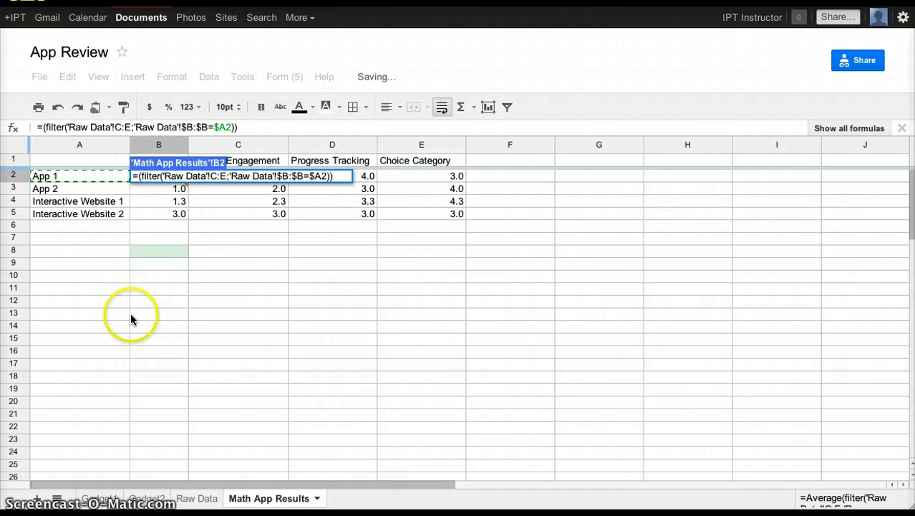
pyautogui.press('Escape')
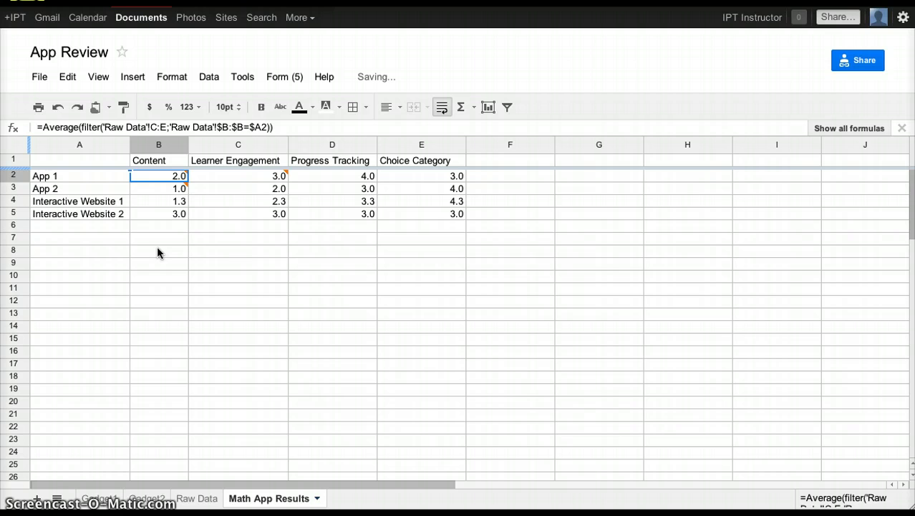
pyautogui.click(154, 247)
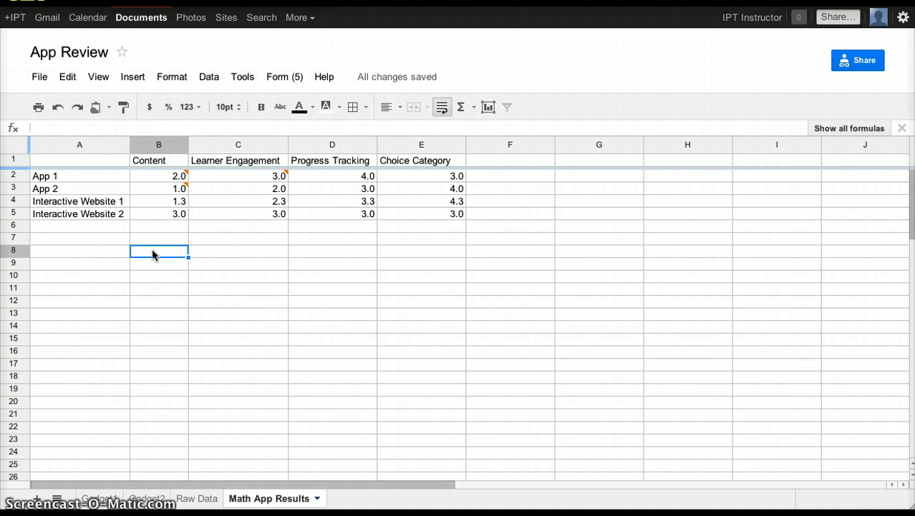
pyautogui.write('=filter')
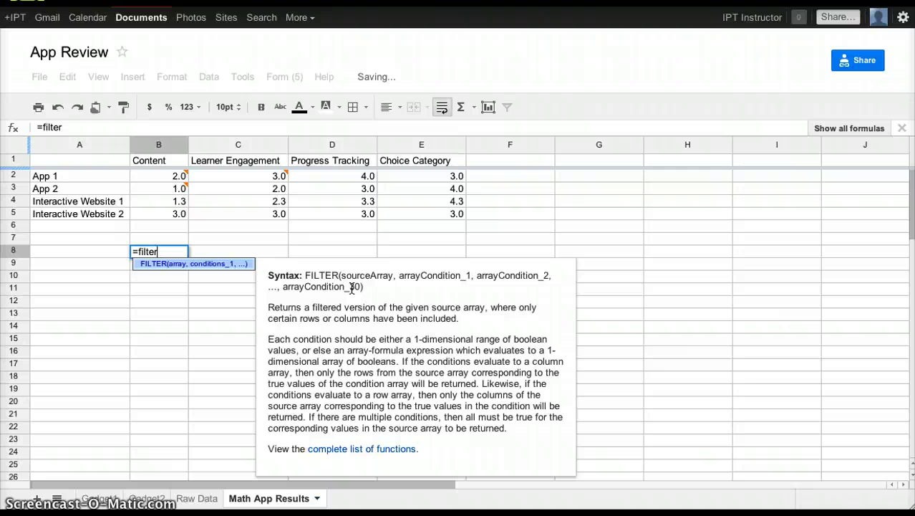
pyautogui.click(176, 256)
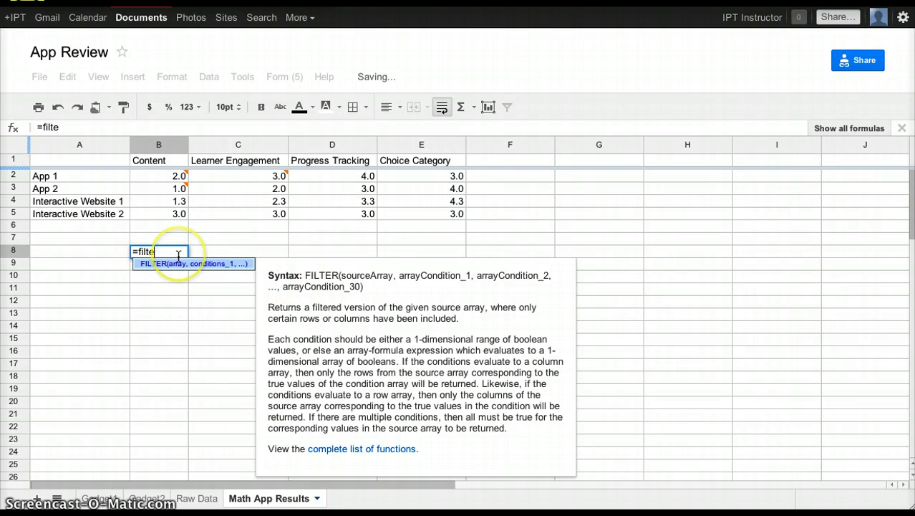
pyautogui.press('BackSpace')
pyautogui.press('BackSpace')
pyautogui.press('BackSpace')
pyautogui.press('BackSpace')
pyautogui.press('BackSpace')
pyautogui.press('BackSpace')
pyautogui.click(168, 175)
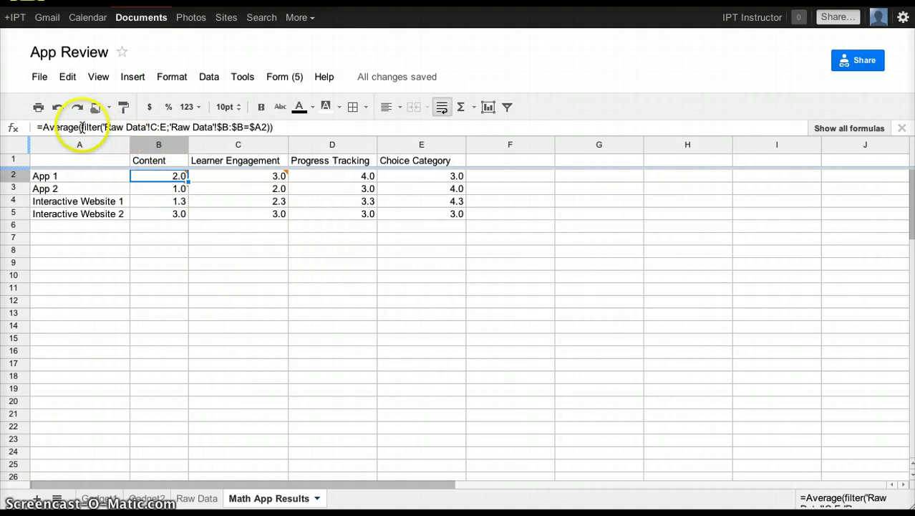
# Highlight the 'Raw Data'!C:E range in B2's formula and view those Content Question columns
pyautogui.moveTo(103, 127); pyautogui.dragTo(116, 127)
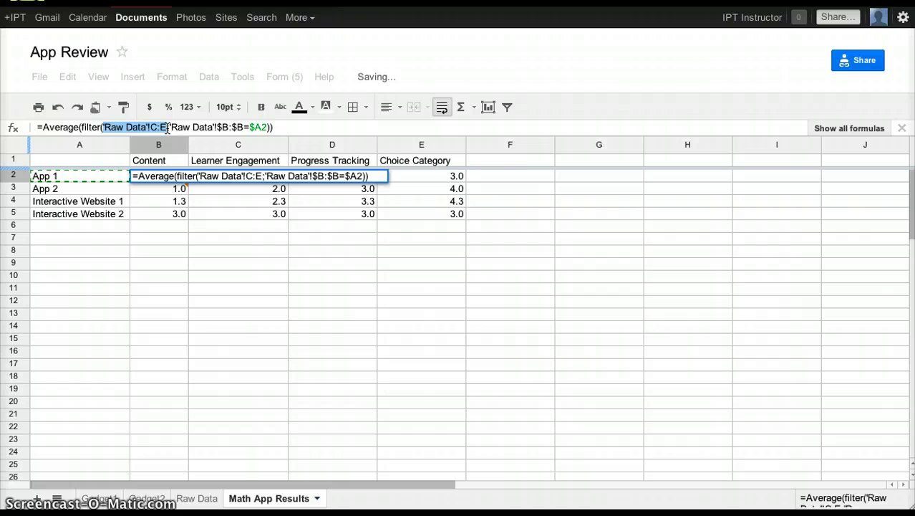
pyautogui.moveTo(168, 129); pyautogui.dragTo(109, 131)
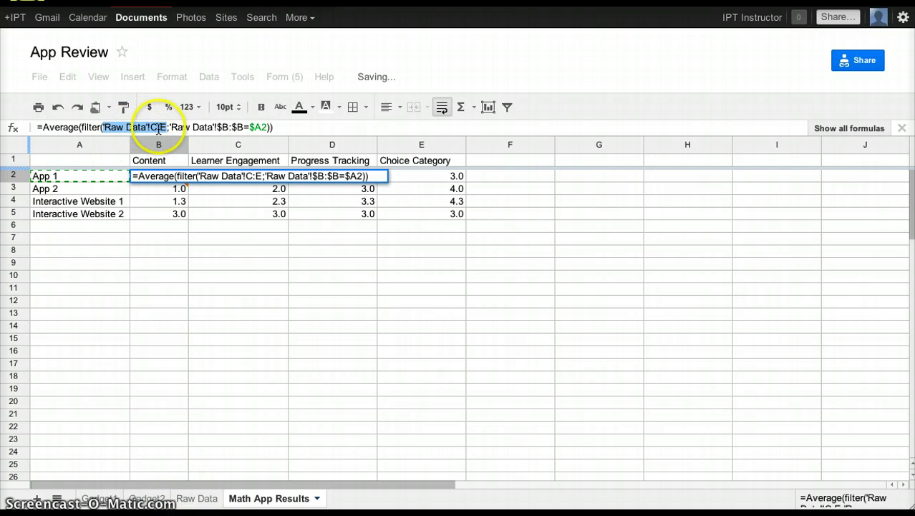
pyautogui.click(190, 500)
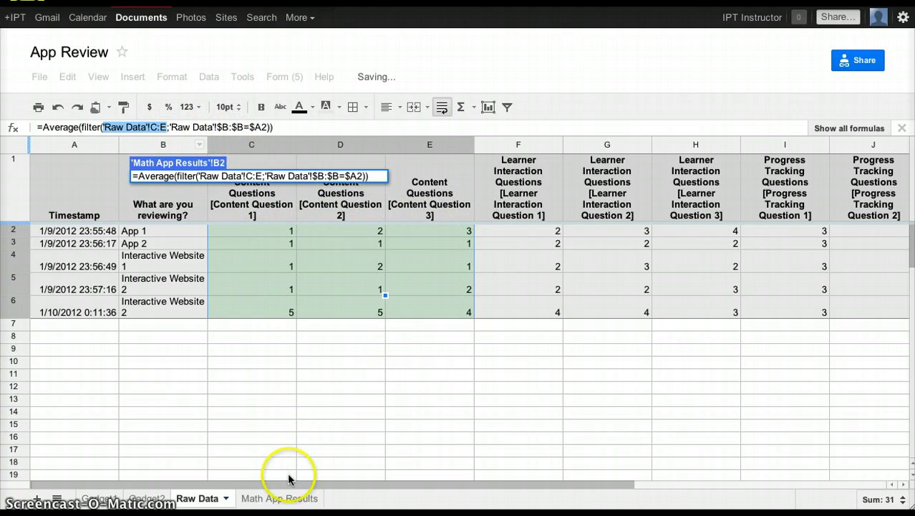
# Back on Math App Results, reopen B2's formula and select its $A2 criterion
pyautogui.click(280, 498)
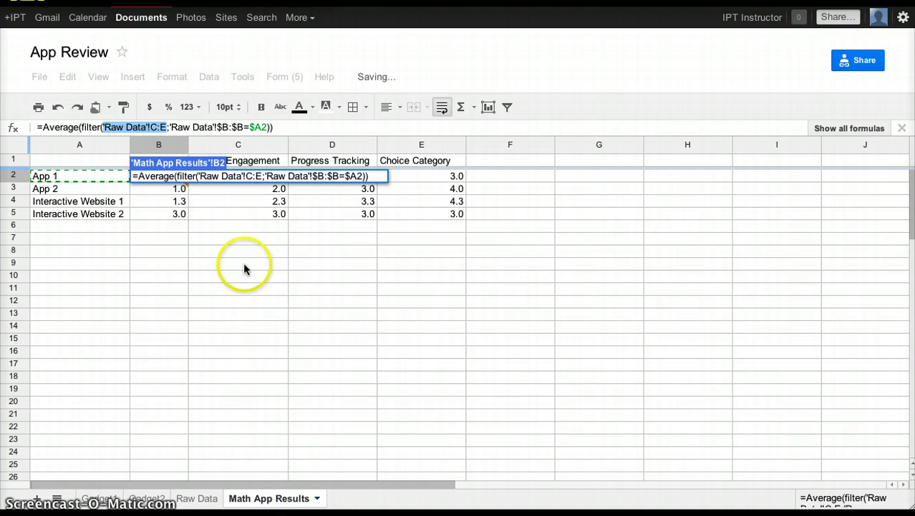
pyautogui.click(169, 128)
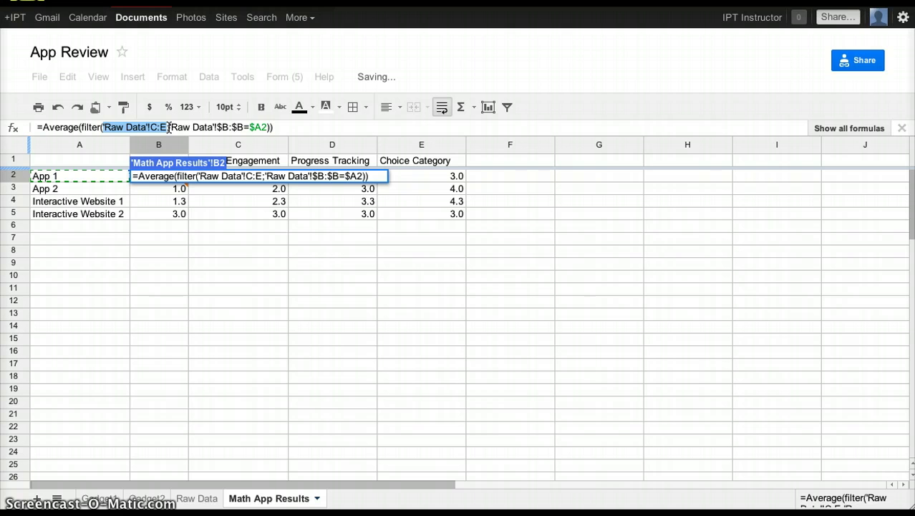
pyautogui.click(171, 127)
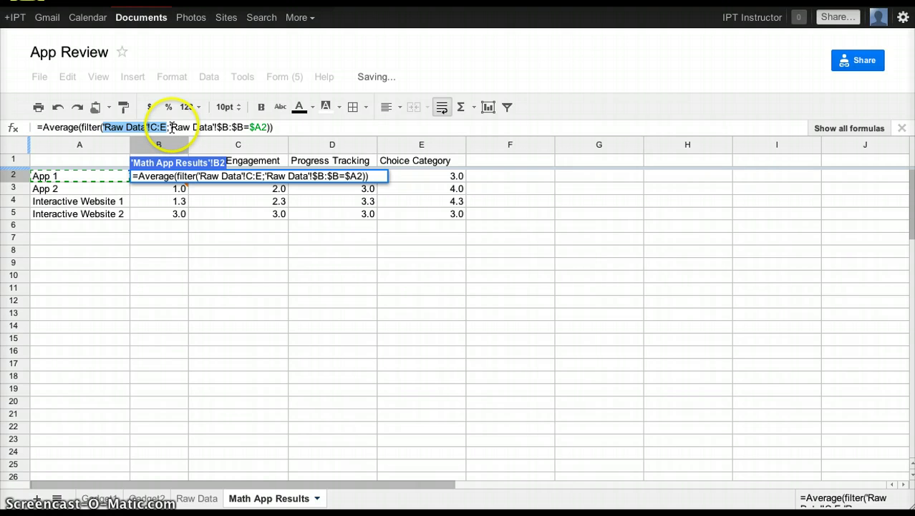
pyautogui.click(171, 127)
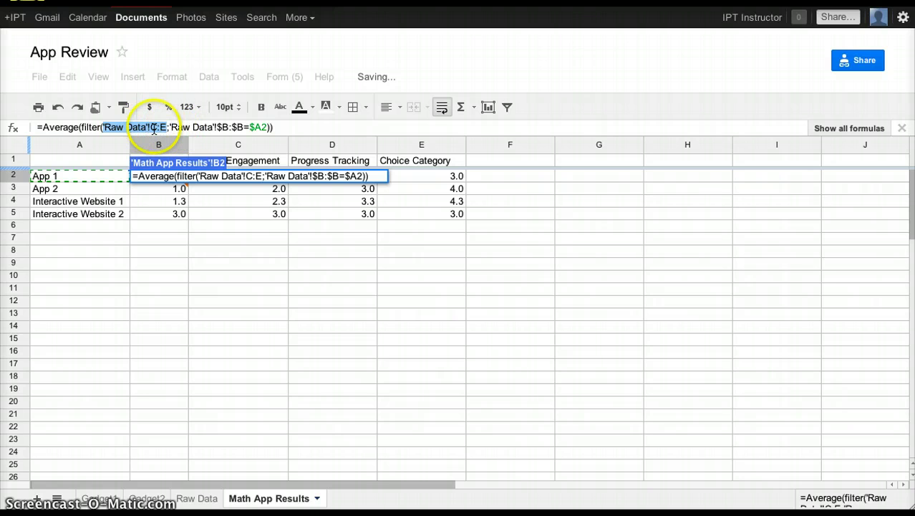
pyautogui.click(172, 128)
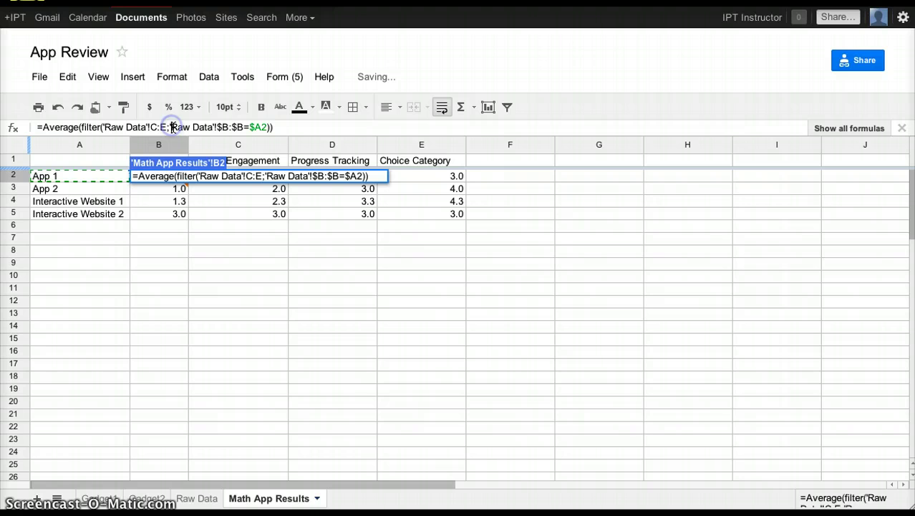
pyautogui.moveTo(173, 128); pyautogui.dragTo(215, 127)
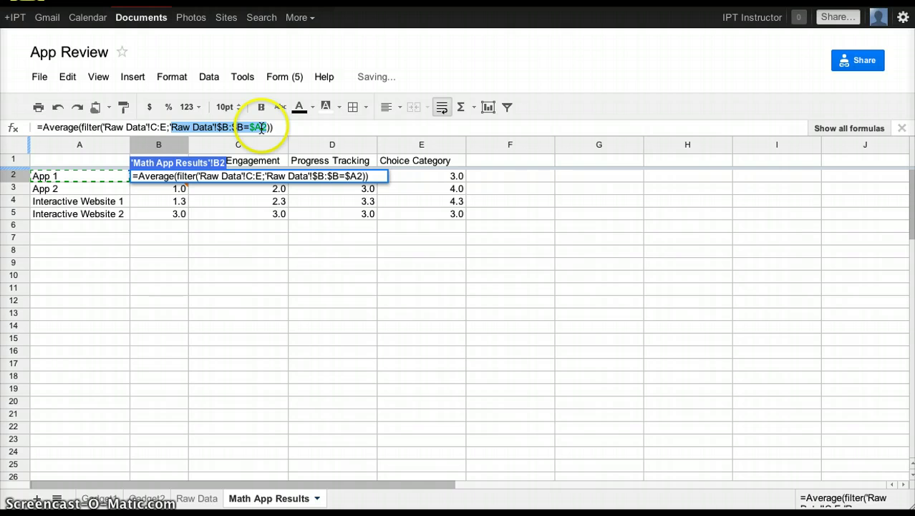
pyautogui.click(262, 128)
pyautogui.doubleClick(260, 127)
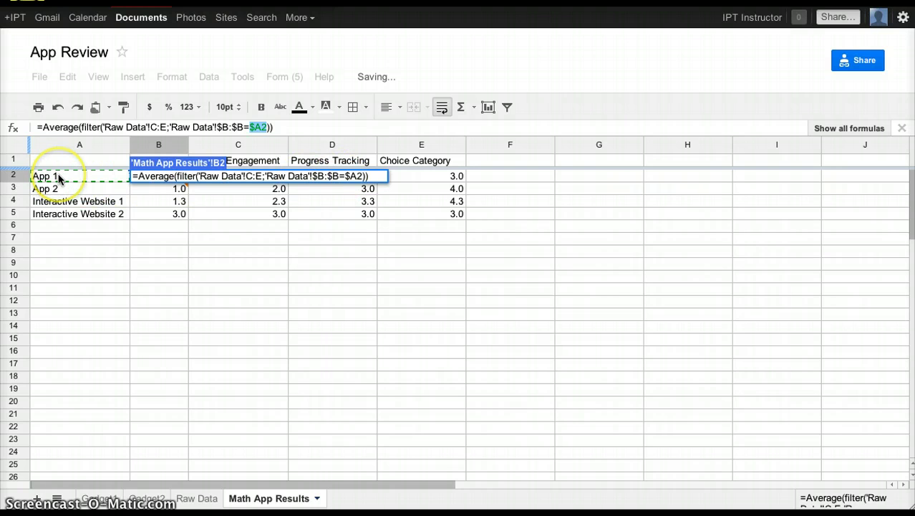
# Replace the $A2 criterion in B2's formula with the Raw Data range C5:E6
pyautogui.click(195, 496)
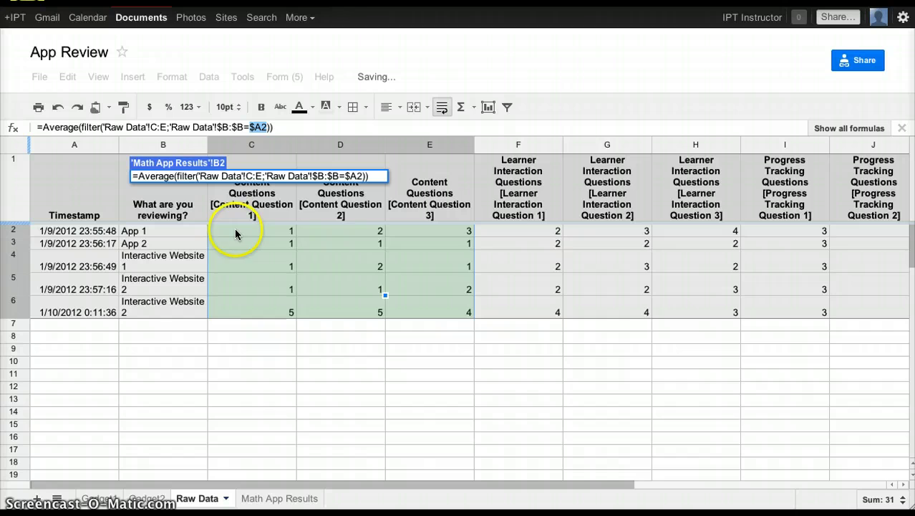
pyautogui.moveTo(236, 231); pyautogui.dragTo(425, 231)
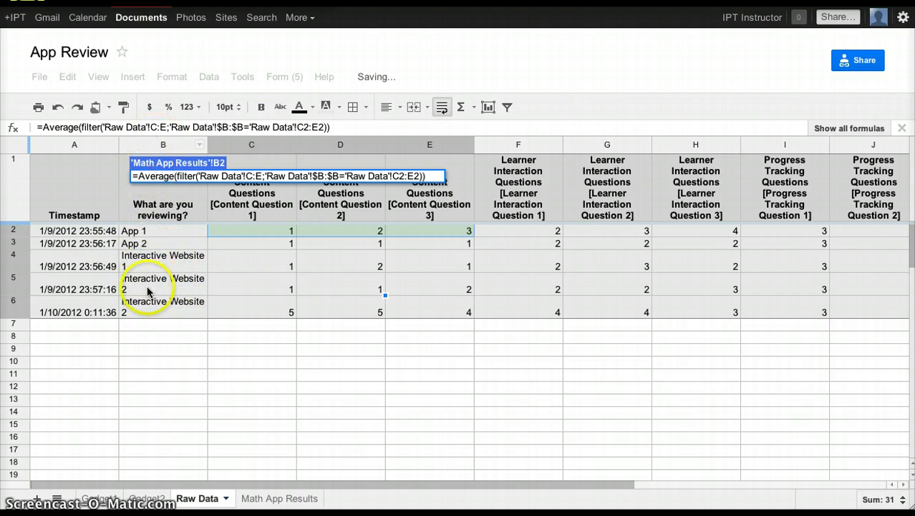
pyautogui.click(237, 285)
pyautogui.moveTo(236, 284); pyautogui.dragTo(418, 310)
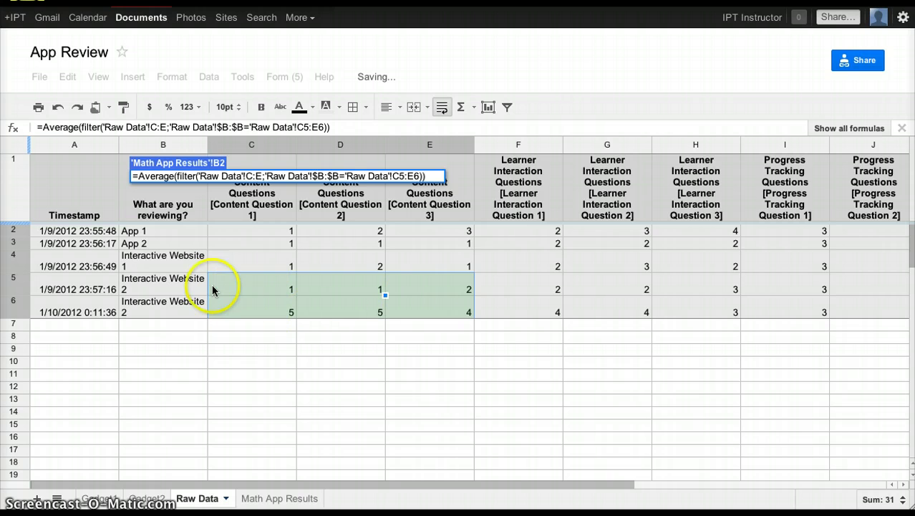
# Commit B2's edited formula, check its #VALUE! 'Range must be 1xN or Nx1' error, then undo
pyautogui.click(278, 497)
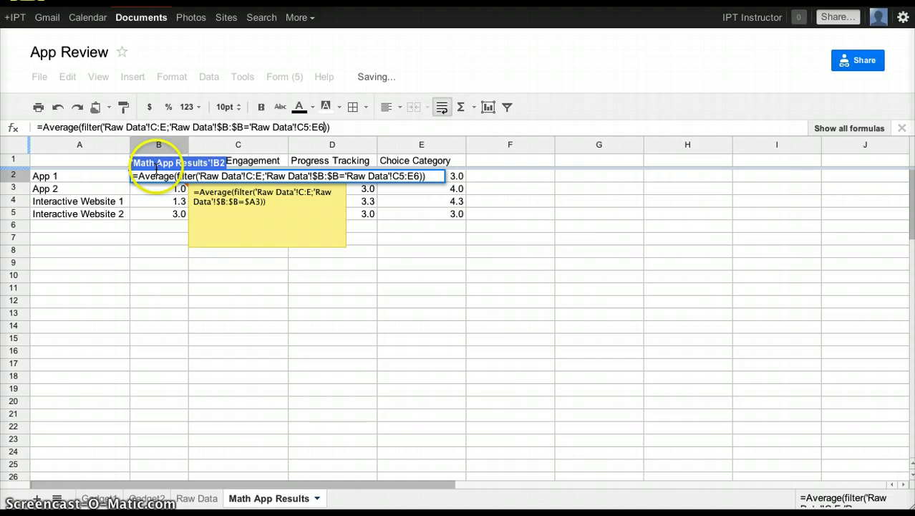
pyautogui.click(333, 127)
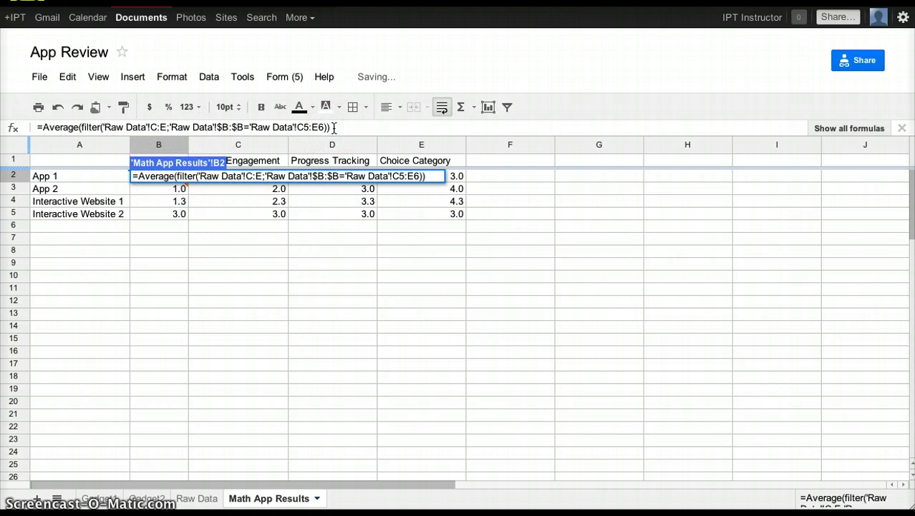
pyautogui.press('Return')
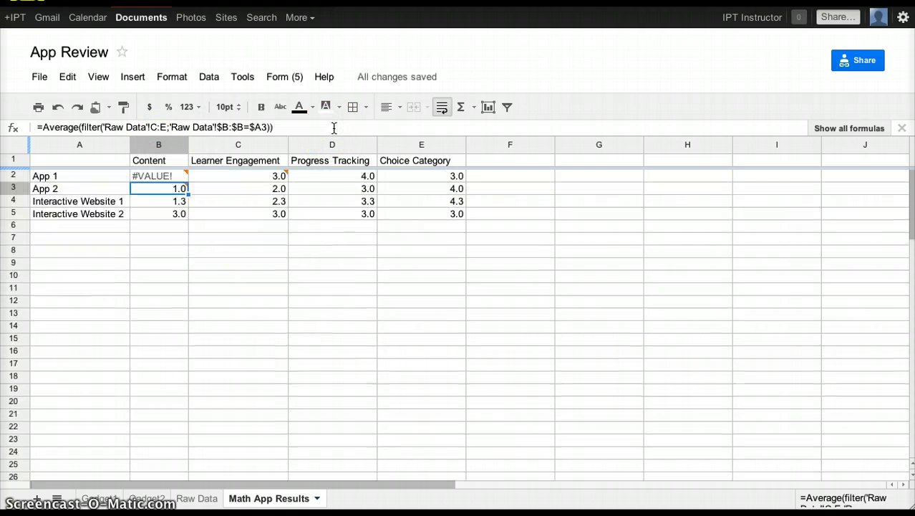
pyautogui.moveTo(174, 177)
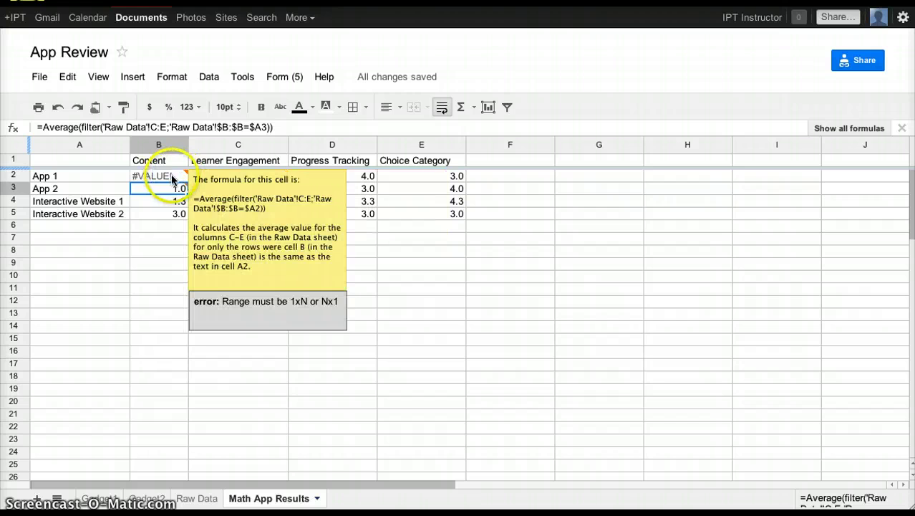
pyautogui.click(57, 108)
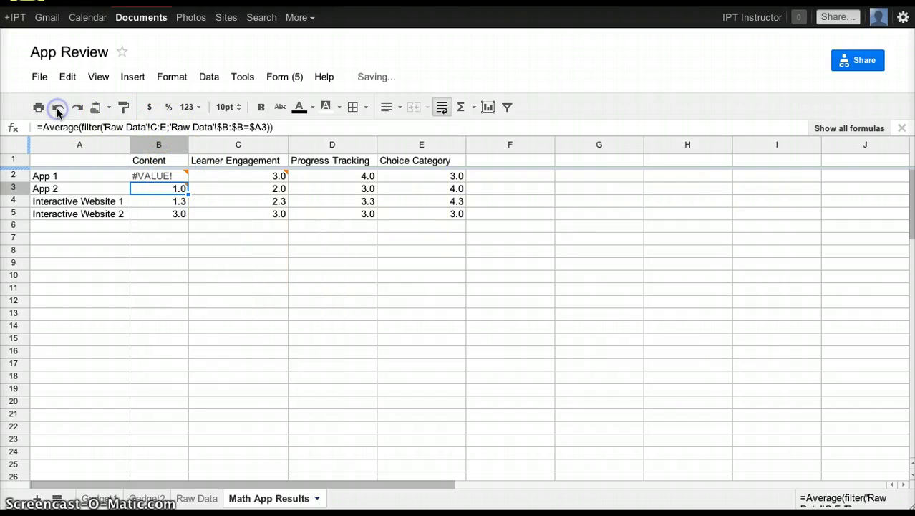